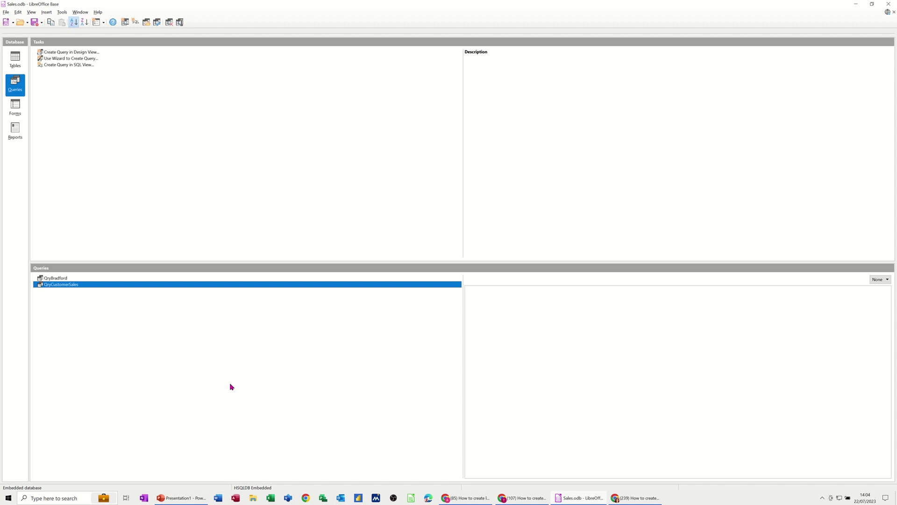
List the database's tables: TblCustomers, TblProducts and TblSales
click(15, 60)
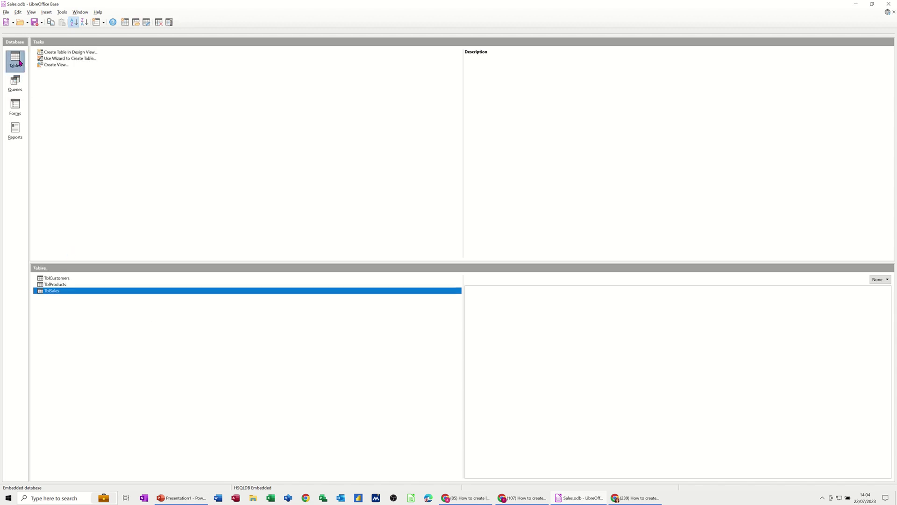
double_click(44, 279)
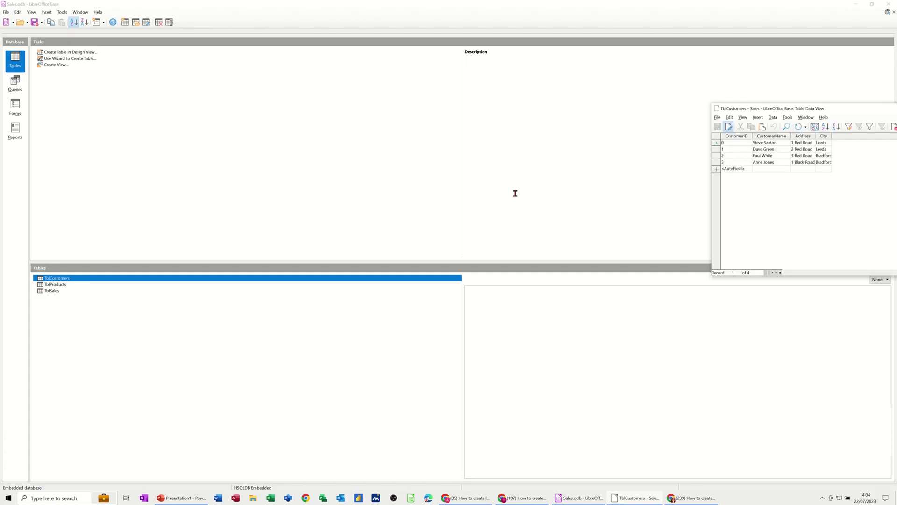
drag(801, 108, 262, 80)
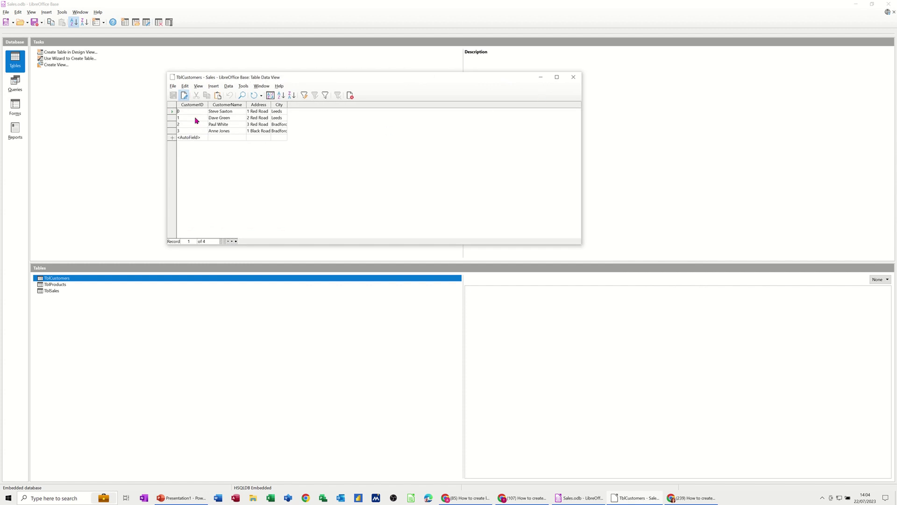
click(569, 85)
double_click(66, 286)
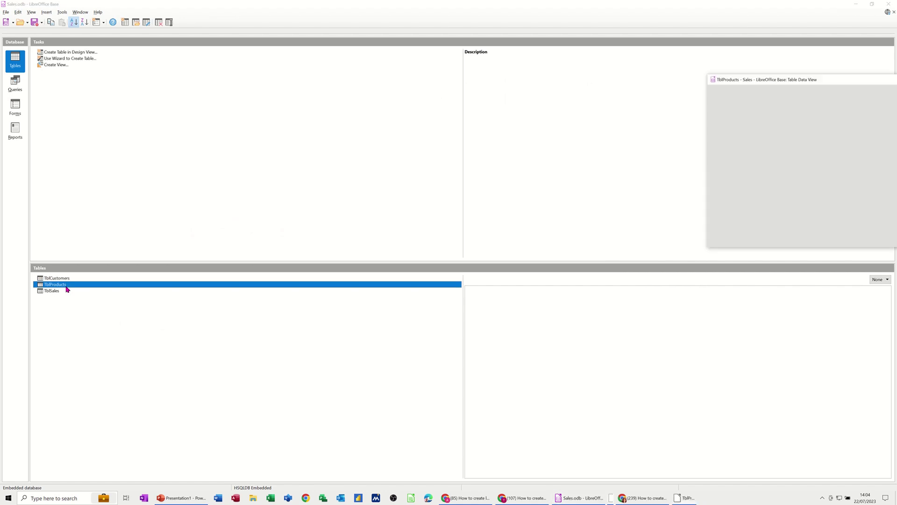
drag(774, 82, 202, 76)
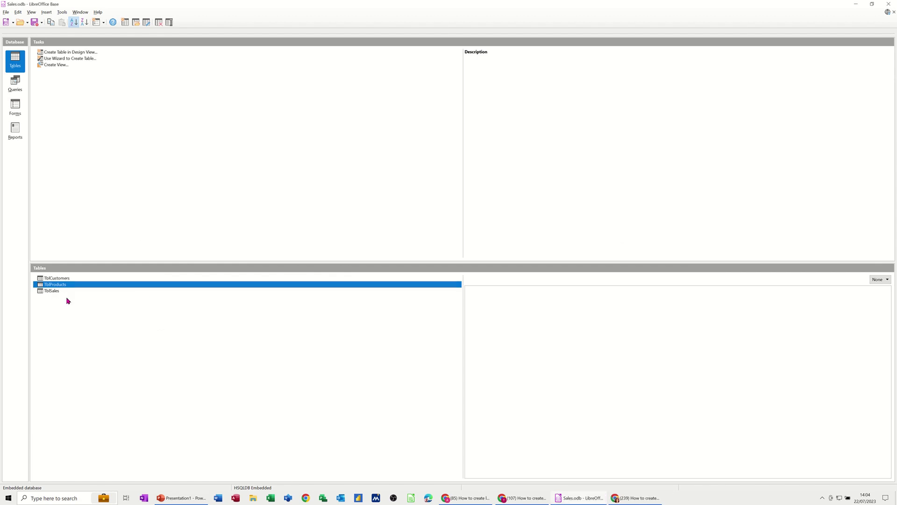
double_click(50, 292)
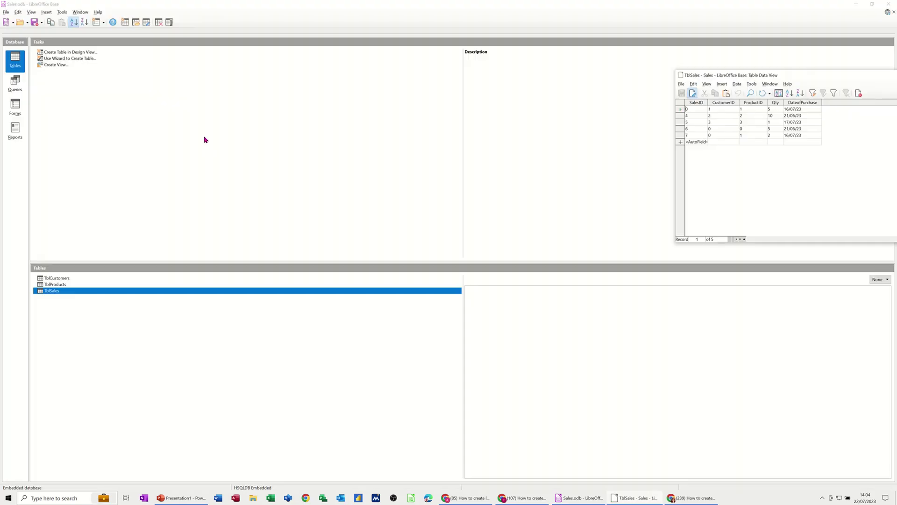
drag(723, 75, 287, 89)
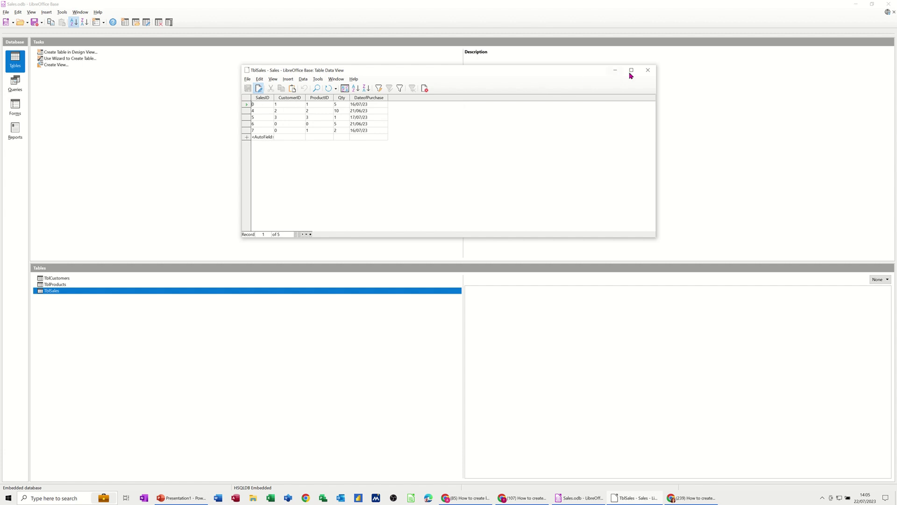
click(648, 72)
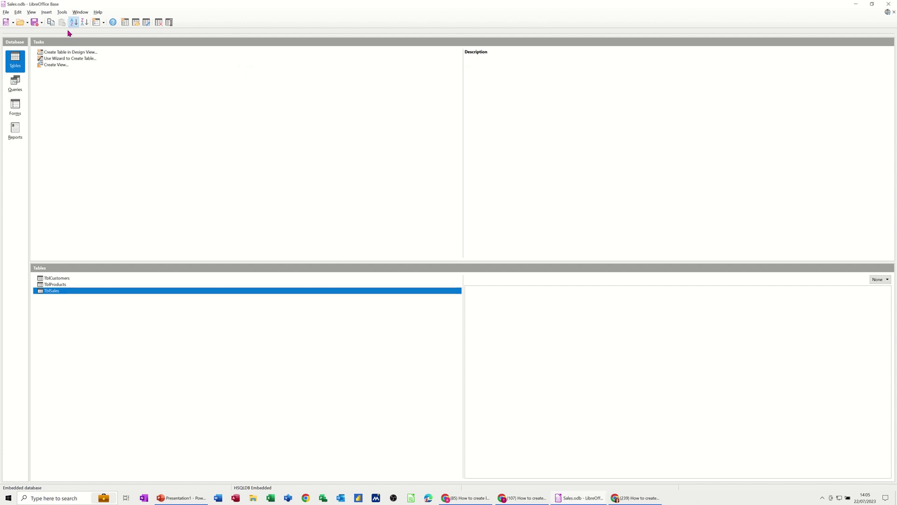
Nudge TblCustomers slightly left in the Relationships layout, save the layout and return to Queries
click(62, 12)
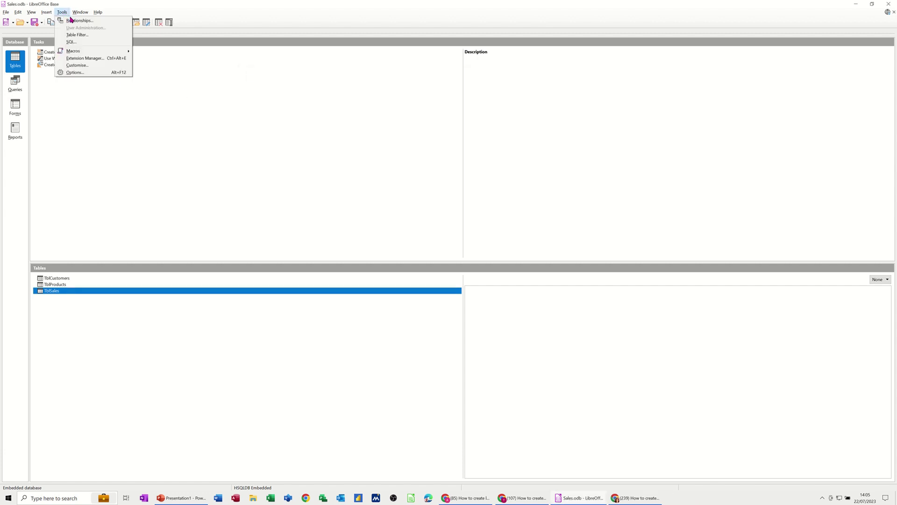
click(73, 21)
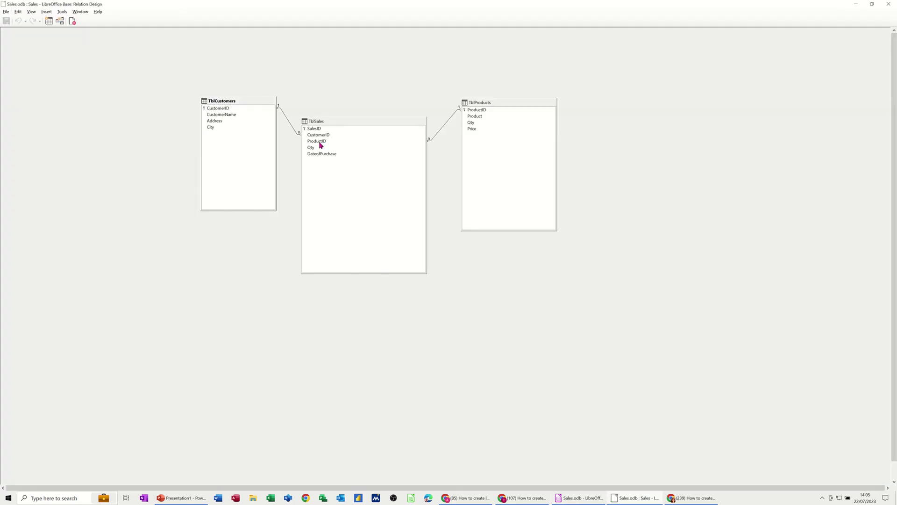
drag(219, 104, 189, 99)
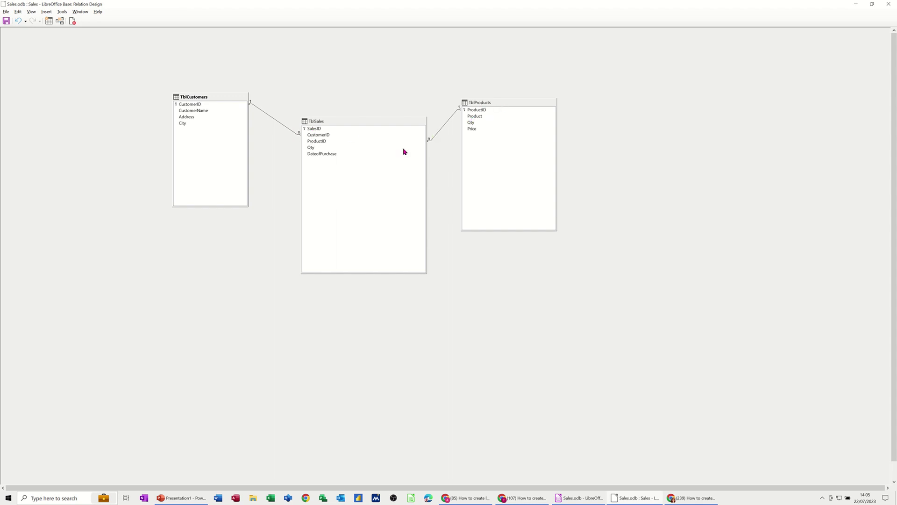
click(72, 21)
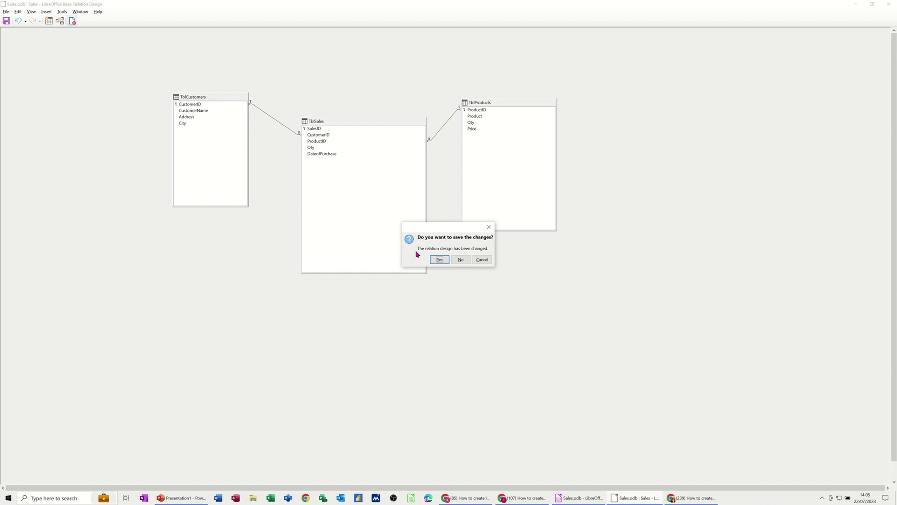
click(439, 259)
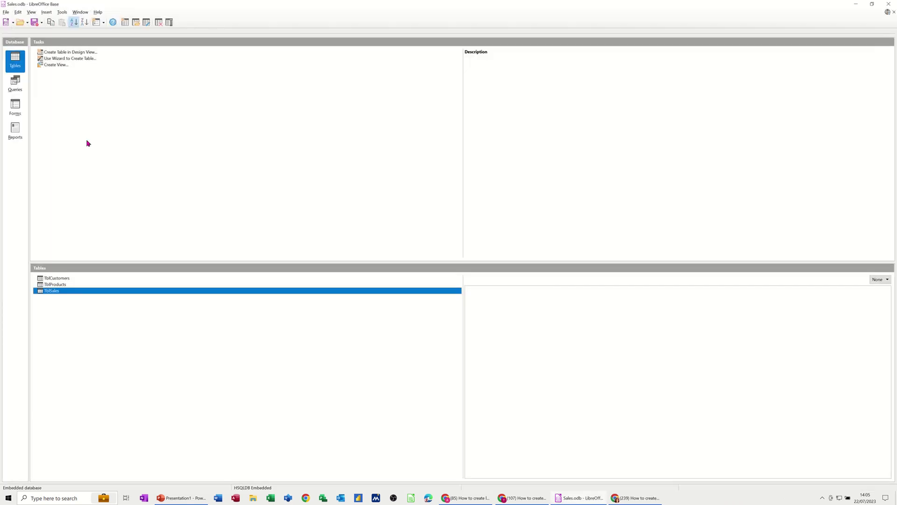
click(16, 84)
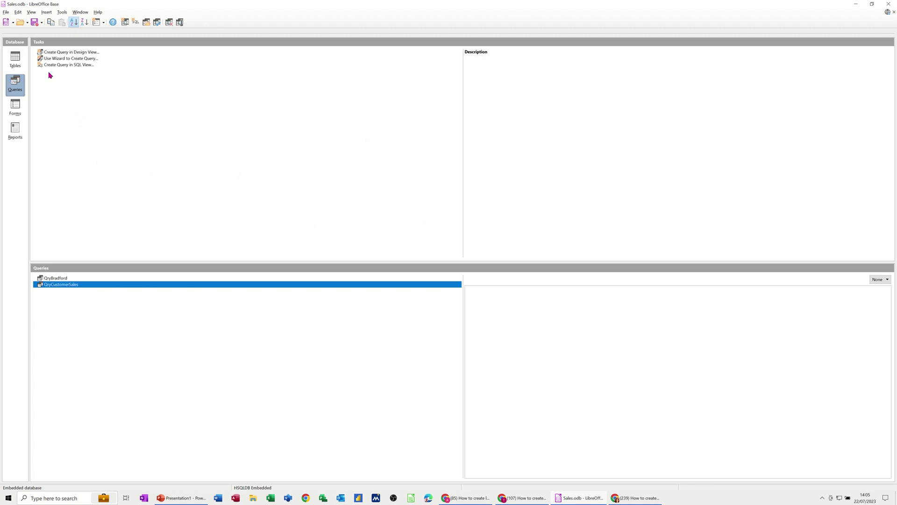
Create a design-view query and add TblCustomers, TblProducts and TblSales to it
click(62, 55)
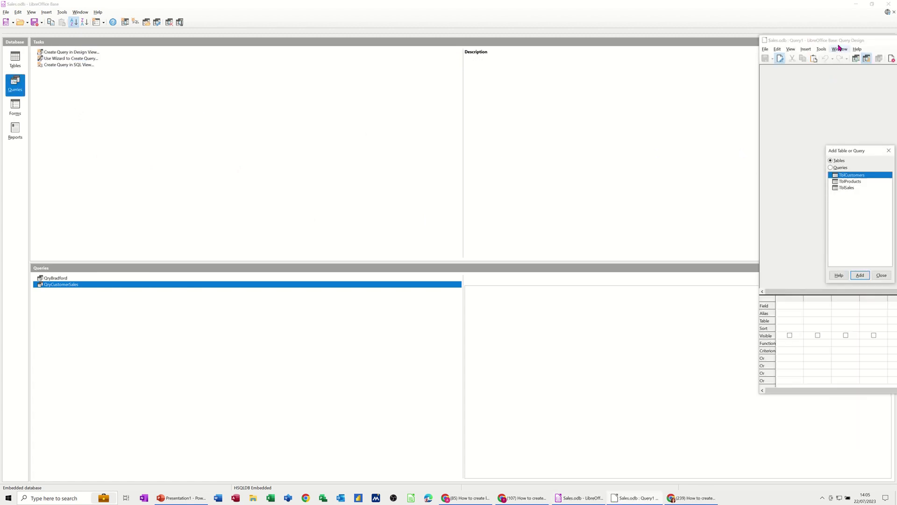
drag(840, 42, 186, 49)
drag(873, 154, 482, 117)
click(468, 239)
click(457, 145)
click(468, 239)
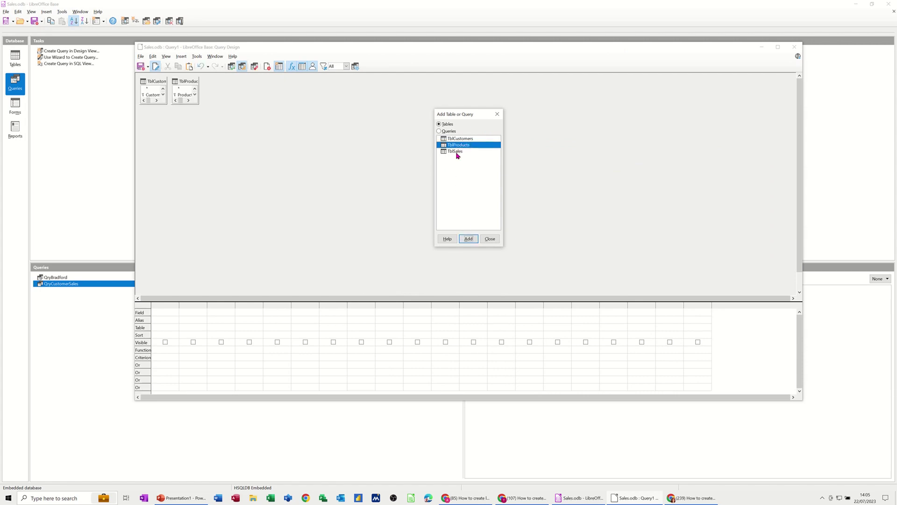
click(456, 152)
click(468, 239)
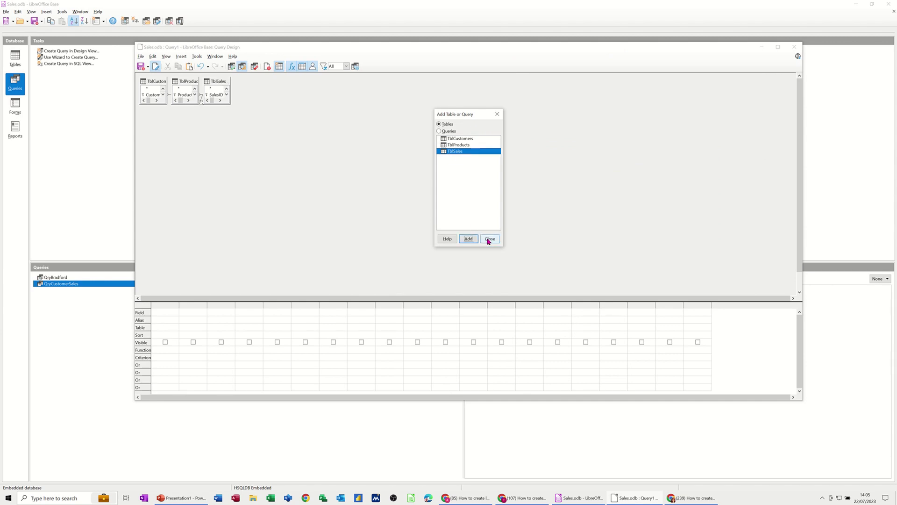
click(489, 239)
drag(219, 81, 420, 146)
Arrange TblProducts, TblCustomers and TblSales and resize each box to show all fields
drag(182, 85, 426, 150)
drag(156, 83, 340, 220)
drag(349, 186, 373, 188)
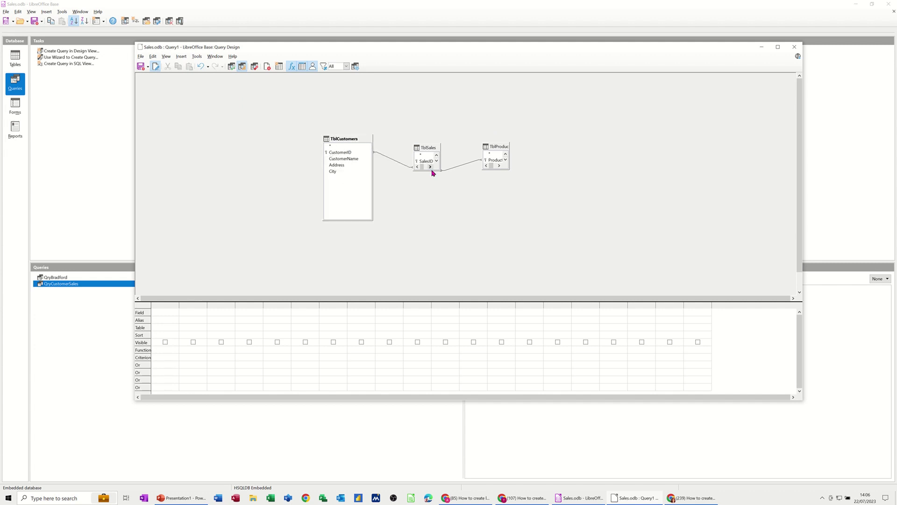
drag(430, 169, 430, 211)
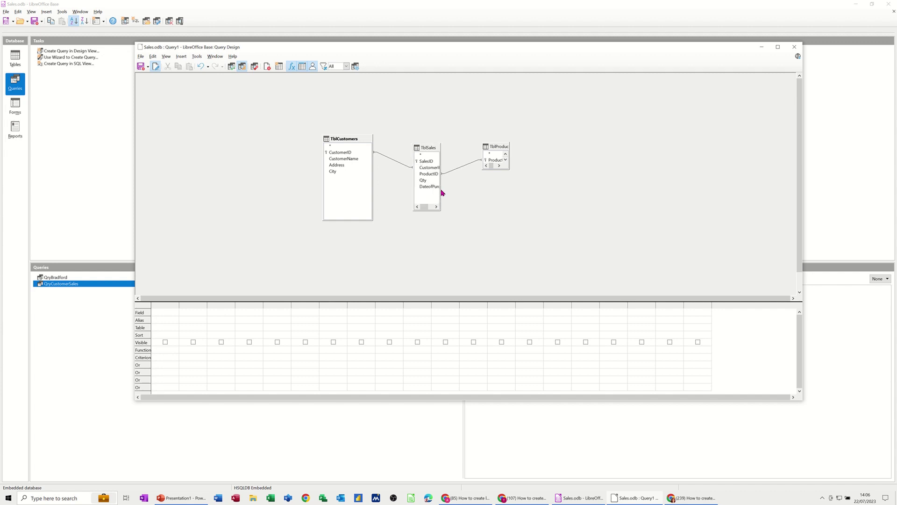
drag(440, 189, 462, 190)
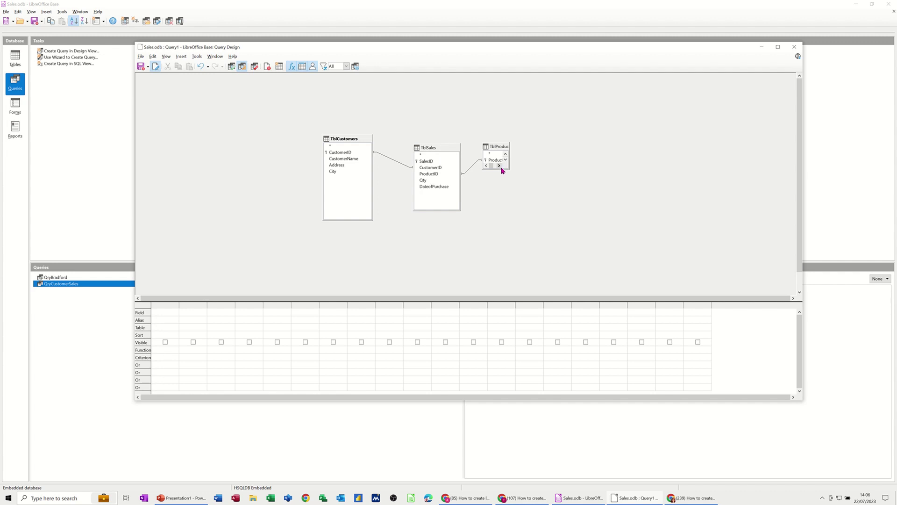
drag(509, 167, 541, 172)
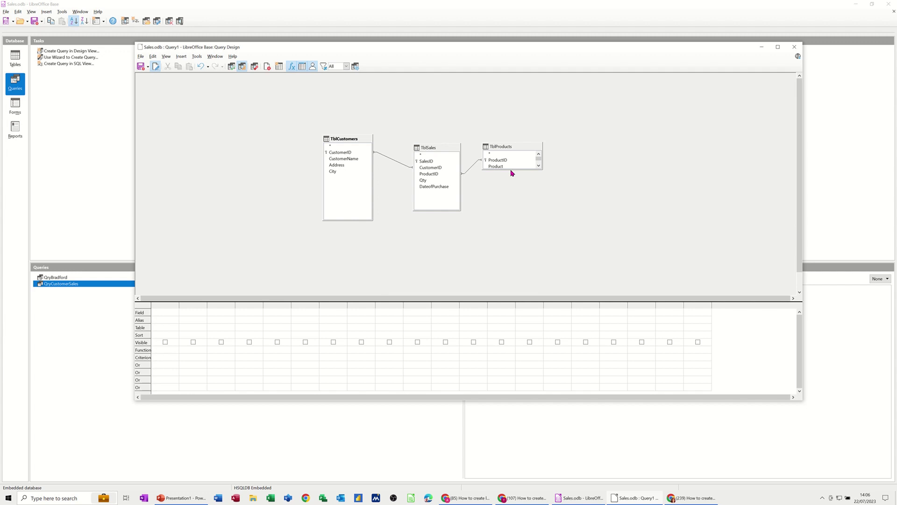
drag(511, 169, 511, 196)
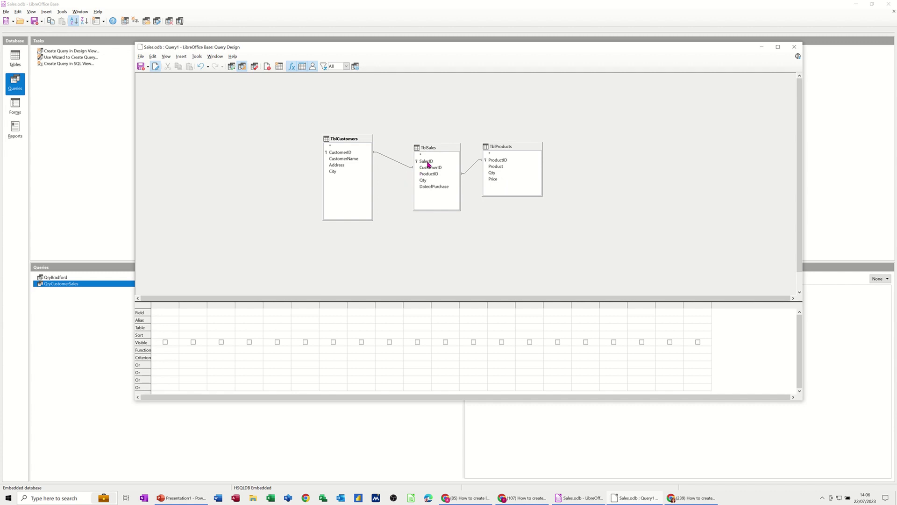
Add CustomerName, Product, Qty from TblSales, and Price as query columns
double_click(337, 159)
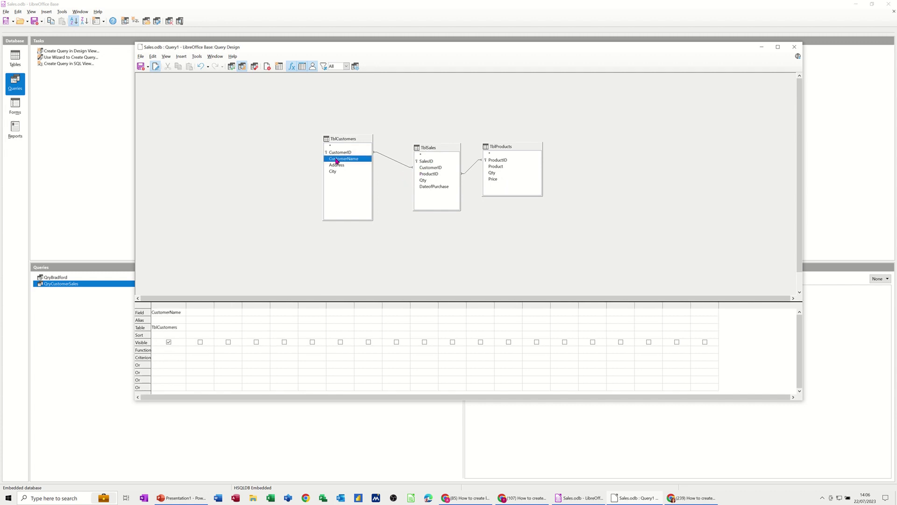
double_click(495, 167)
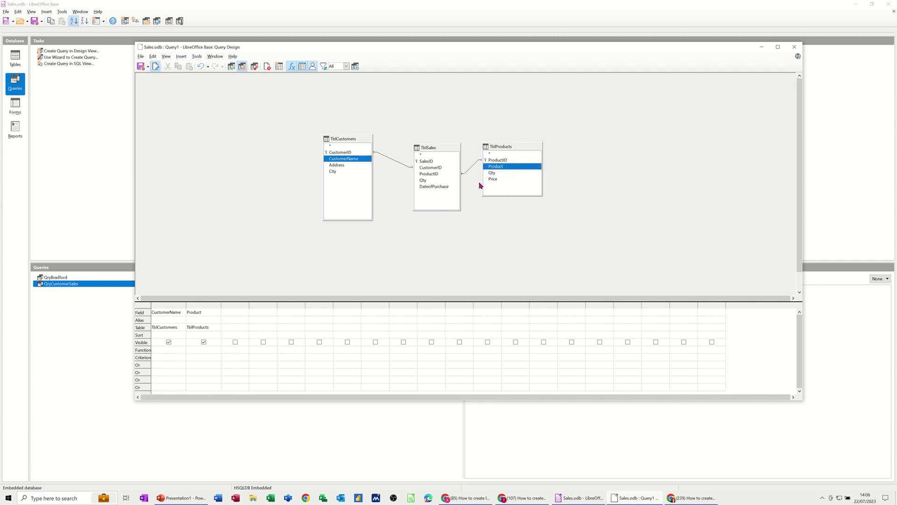
double_click(426, 181)
double_click(489, 180)
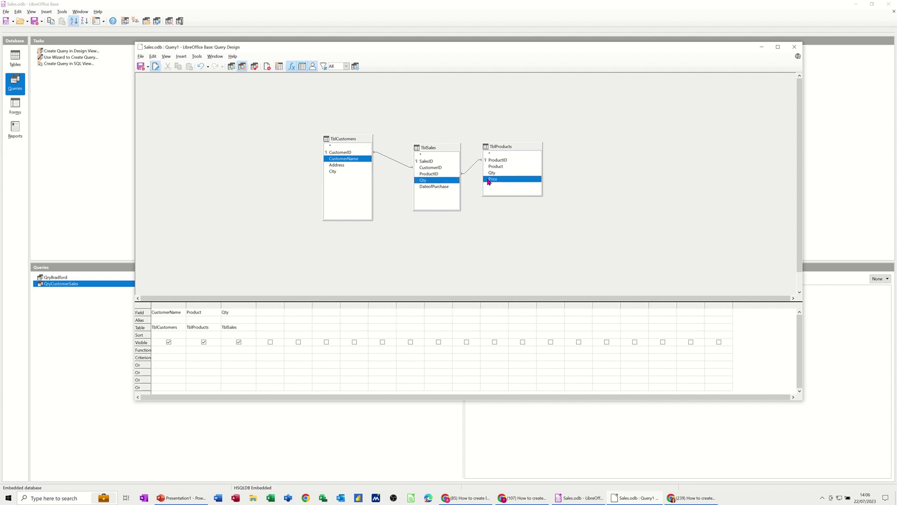
Run the query to preview five records of CustomerName, Product, Qty and Price
click(231, 66)
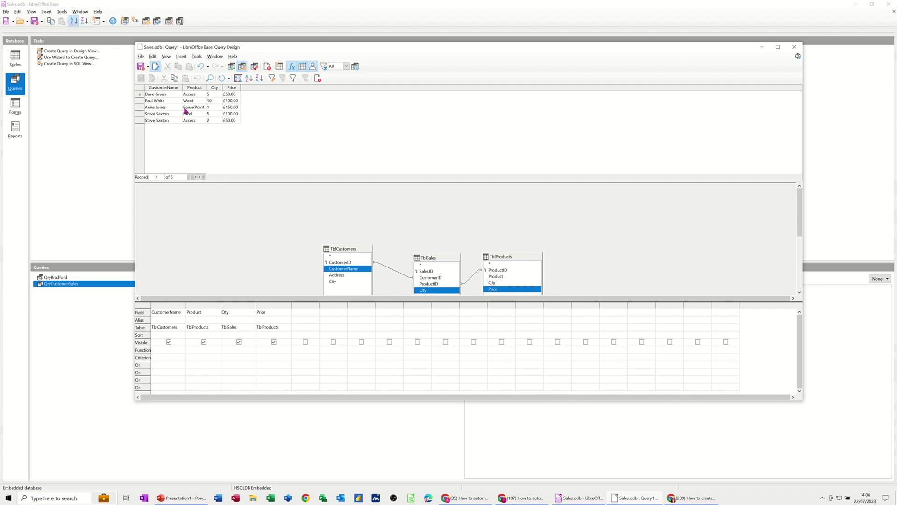
Add SalesID from TblSales as a hidden column with criterion :Enter_salesID
double_click(426, 272)
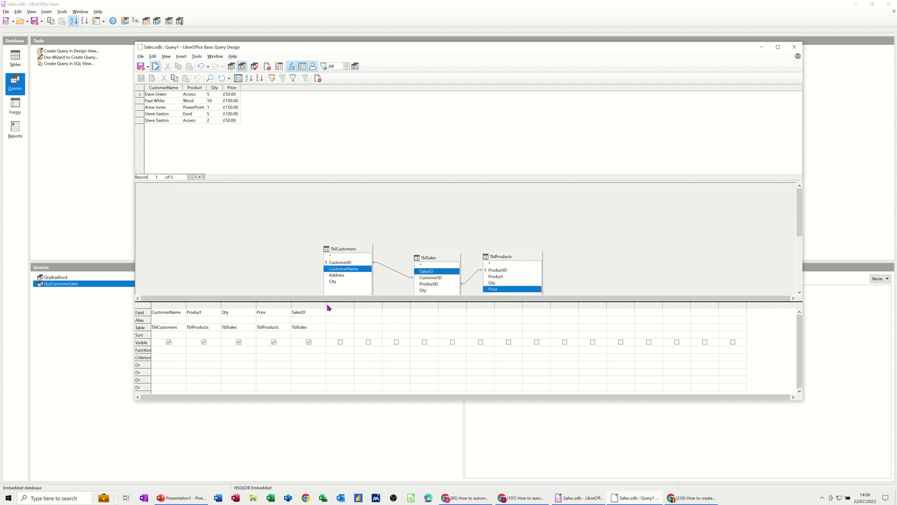
drag(326, 305, 348, 305)
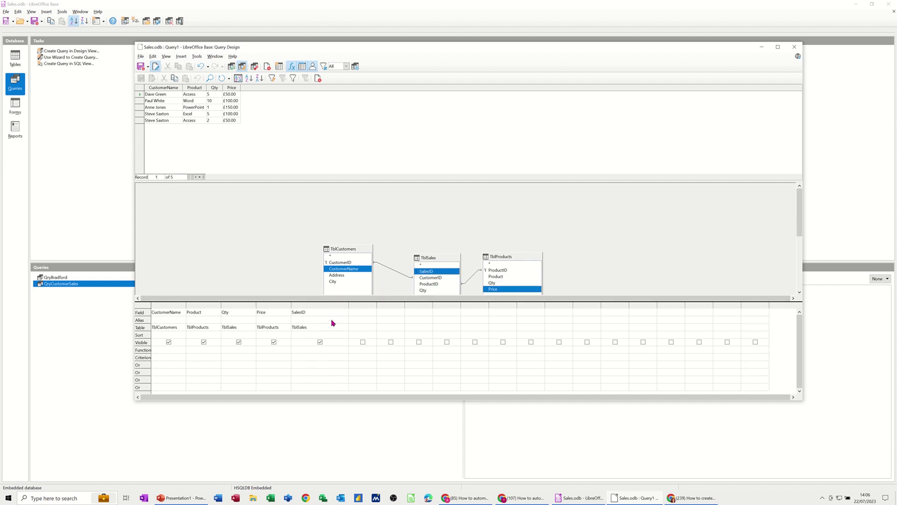
click(320, 342)
click(307, 357)
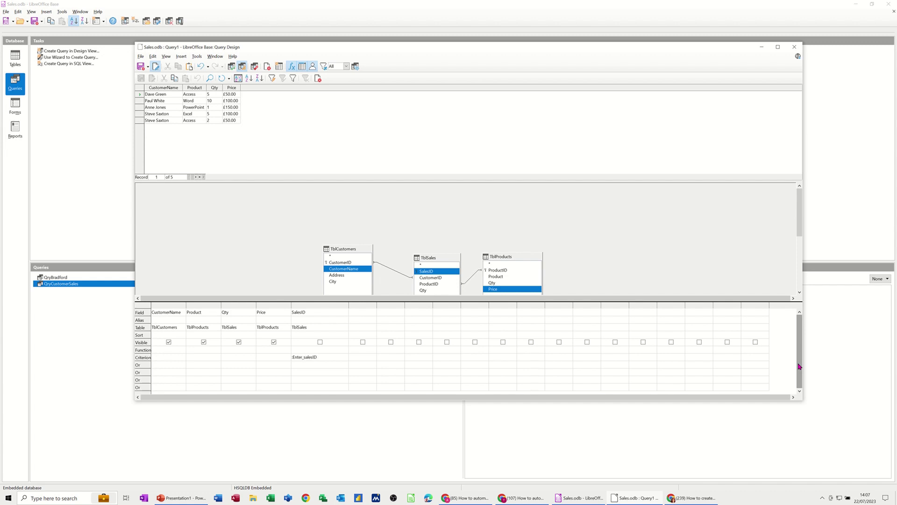
click(326, 363)
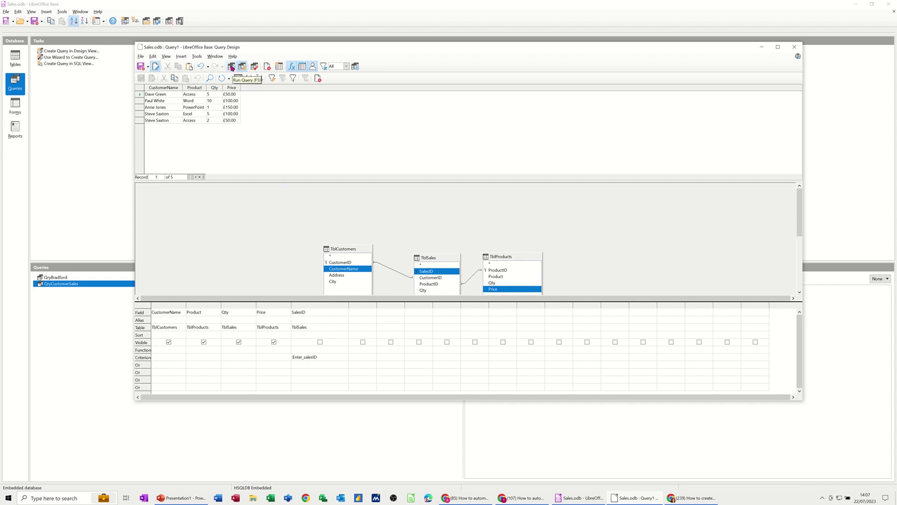
Run the query and enter 4 as the SalesID parameter to get one matching sale
click(232, 69)
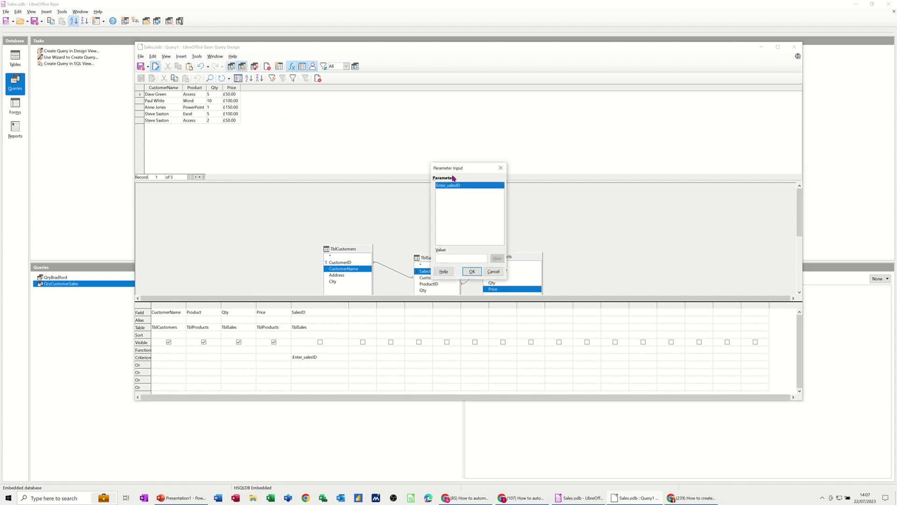
drag(458, 171, 368, 138)
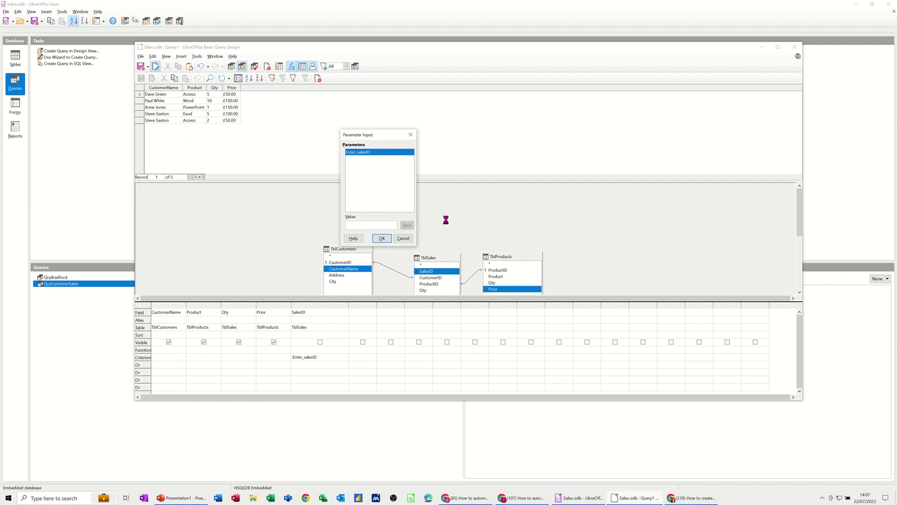
text(4)
click(379, 238)
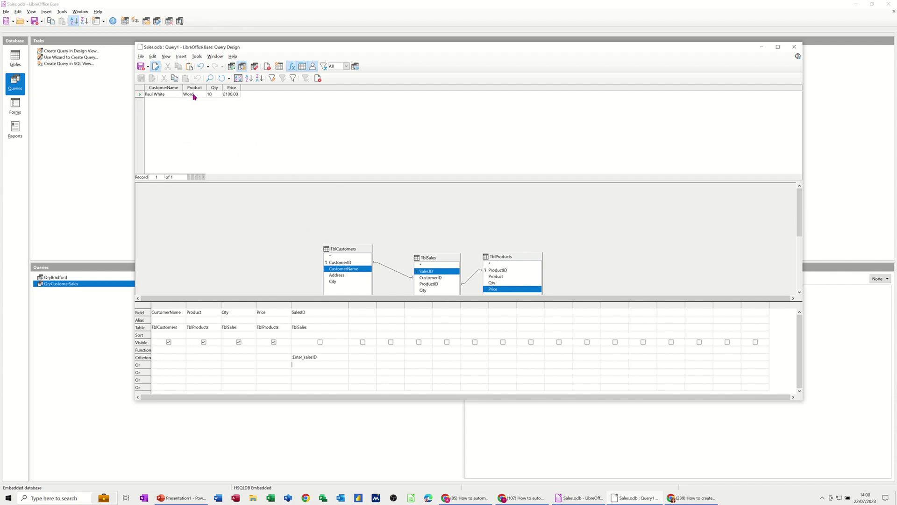
click(325, 362)
Save the query as QryPara and close its design window
click(140, 66)
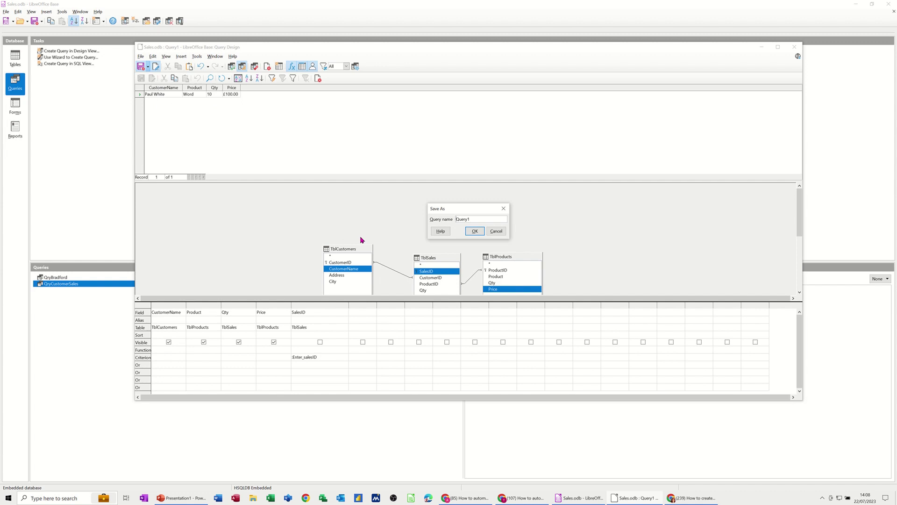
text(QryPara)
click(475, 231)
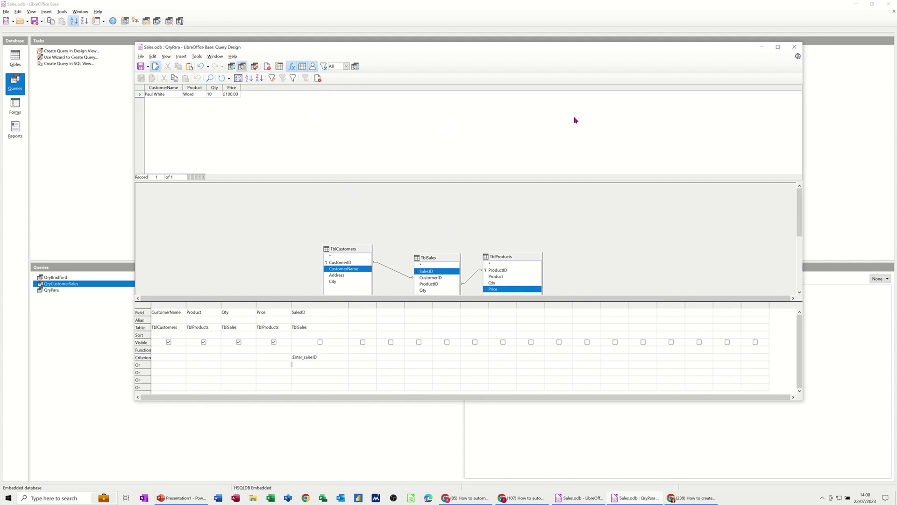
click(794, 47)
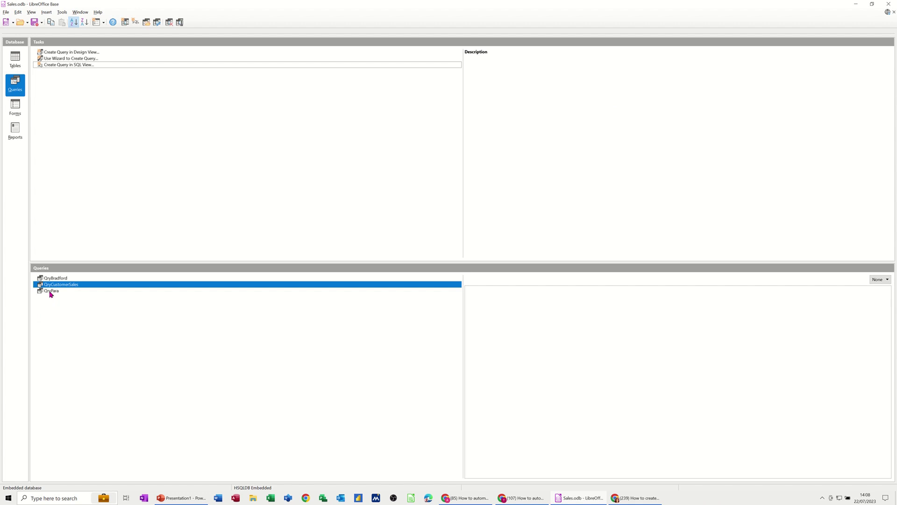
Review the SalesID values in the TblSales data view, then return to the Queries list
click(16, 61)
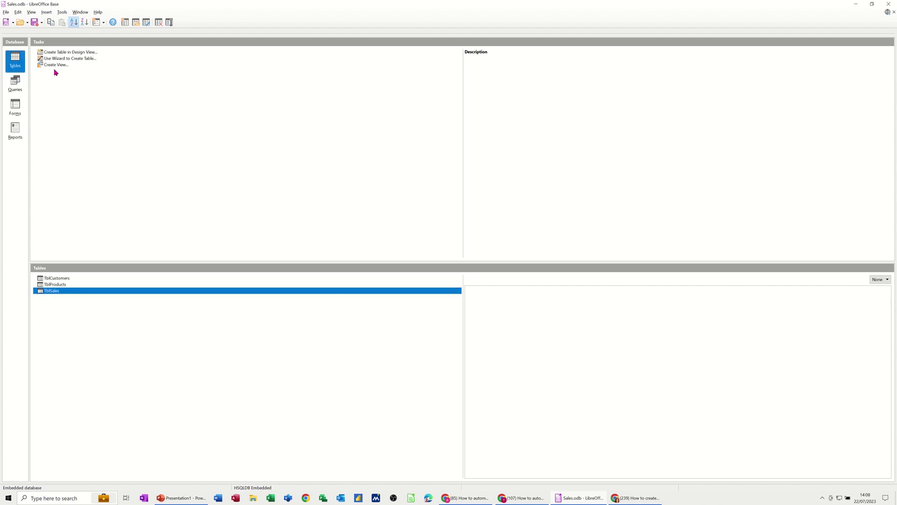
double_click(54, 290)
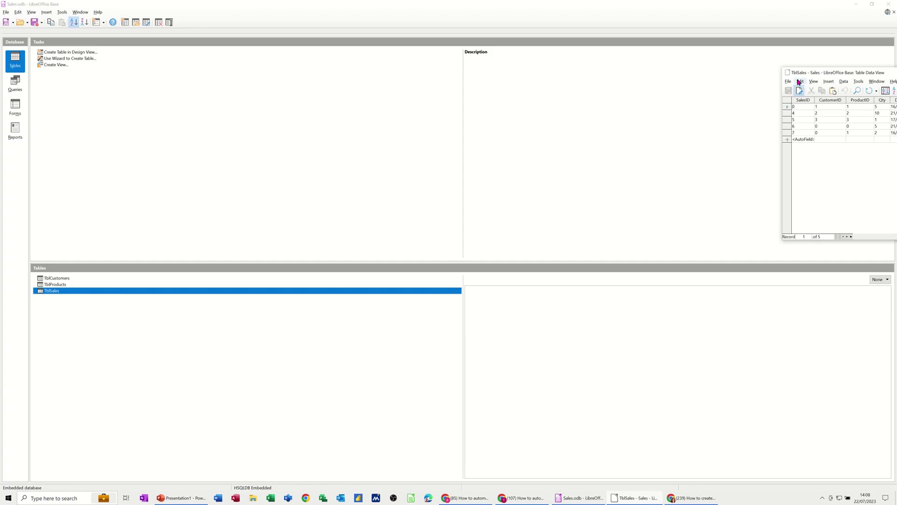
drag(804, 72, 205, 60)
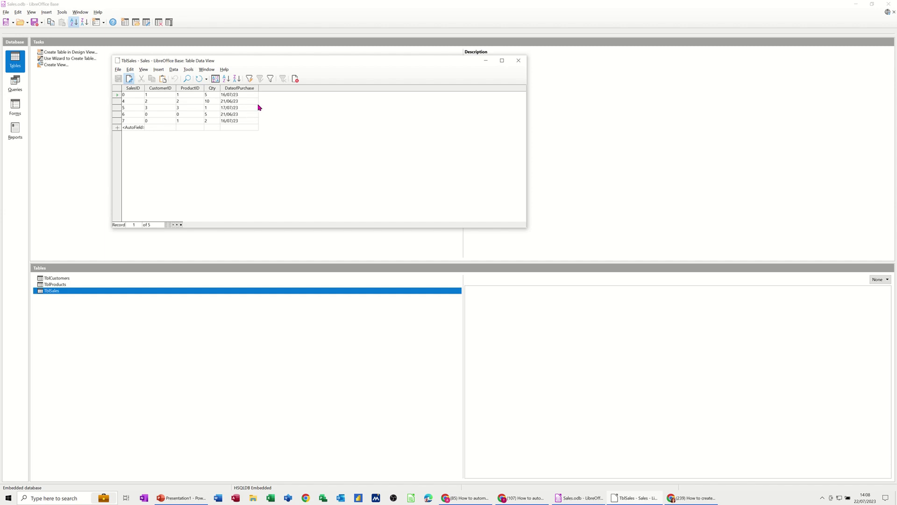
click(295, 79)
click(15, 84)
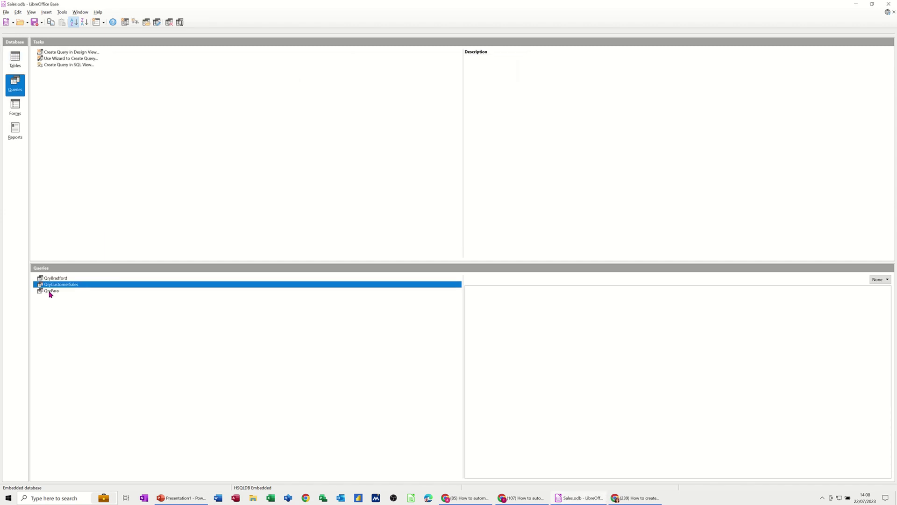
double_click(49, 292)
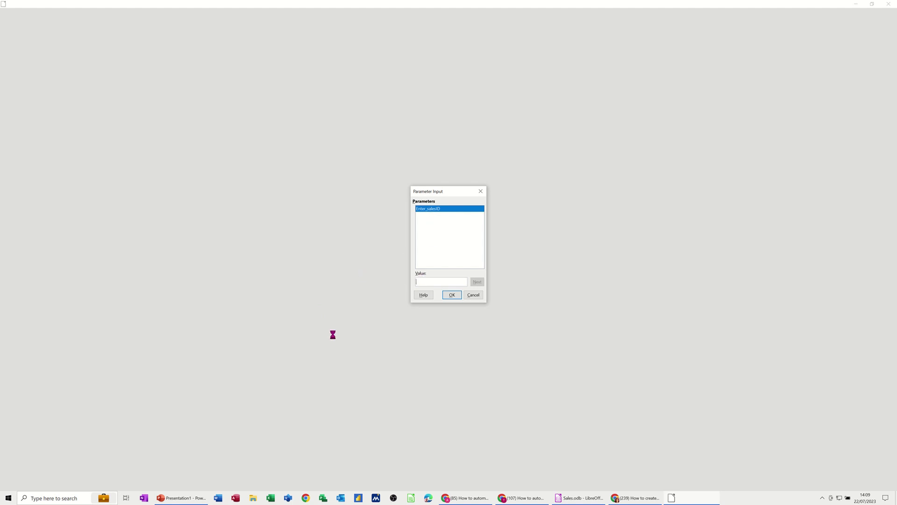
click(452, 295)
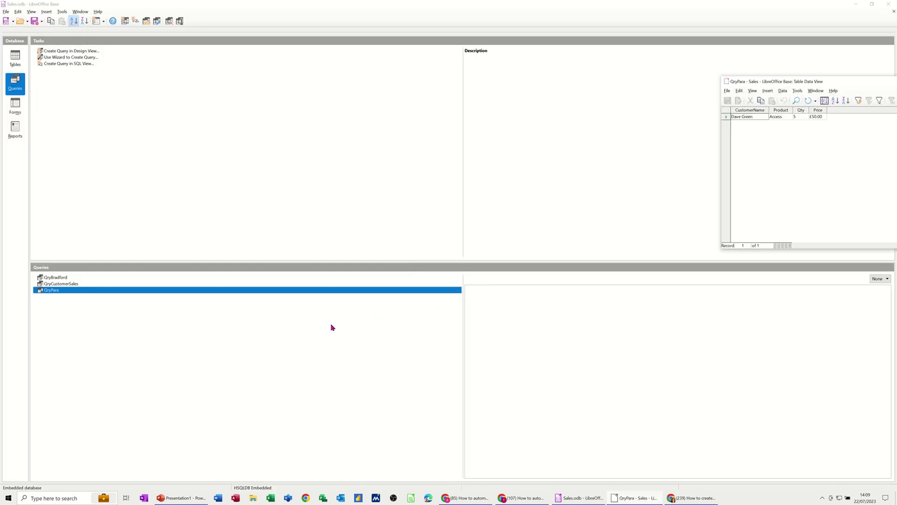
drag(801, 83, 386, 89)
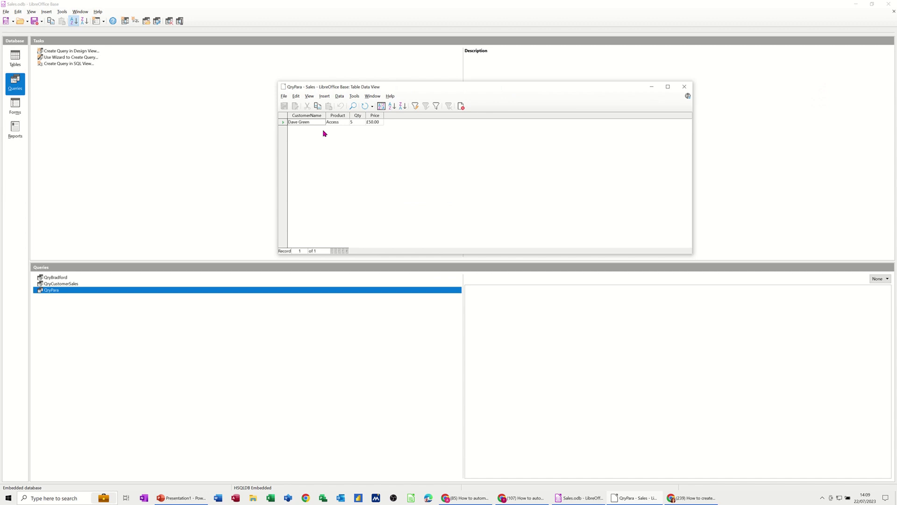
click(461, 106)
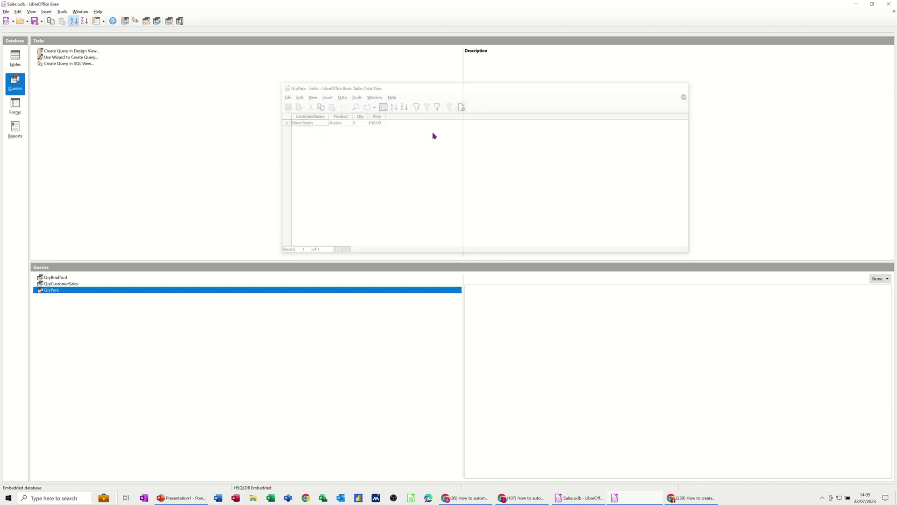
double_click(67, 292)
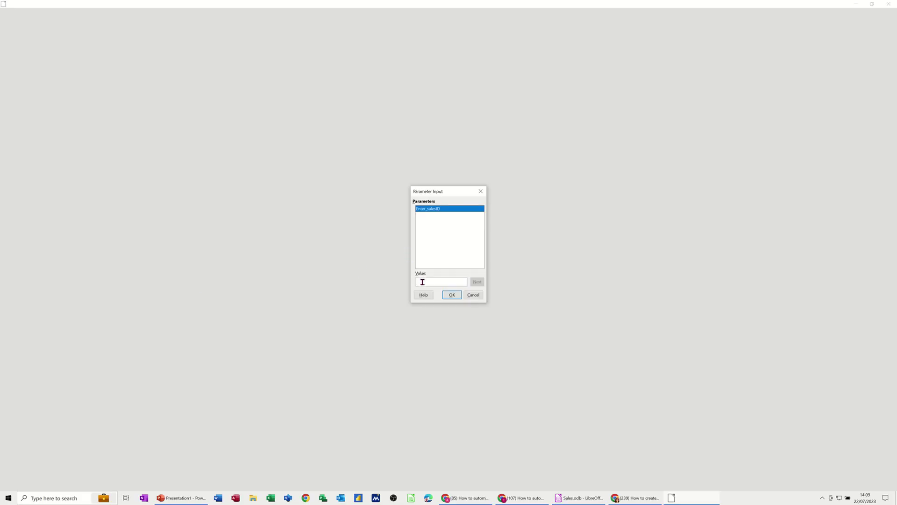
click(452, 294)
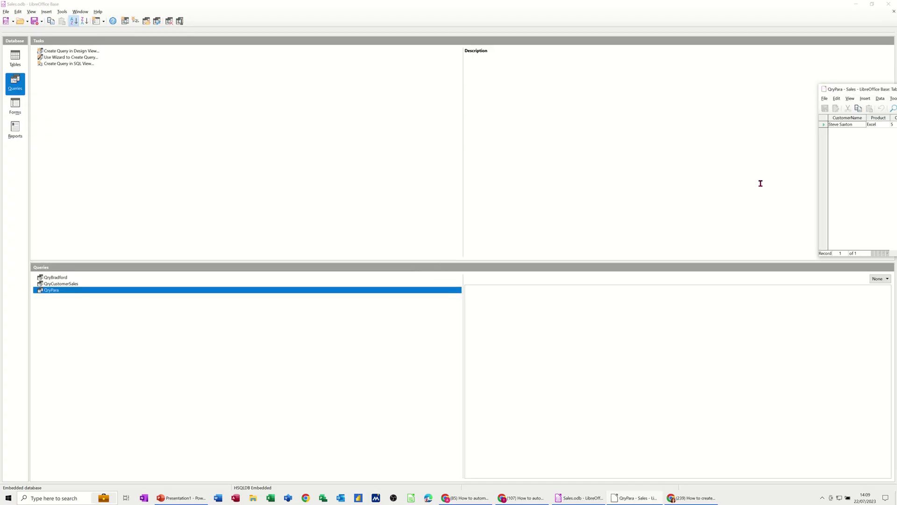
drag(868, 91, 290, 76)
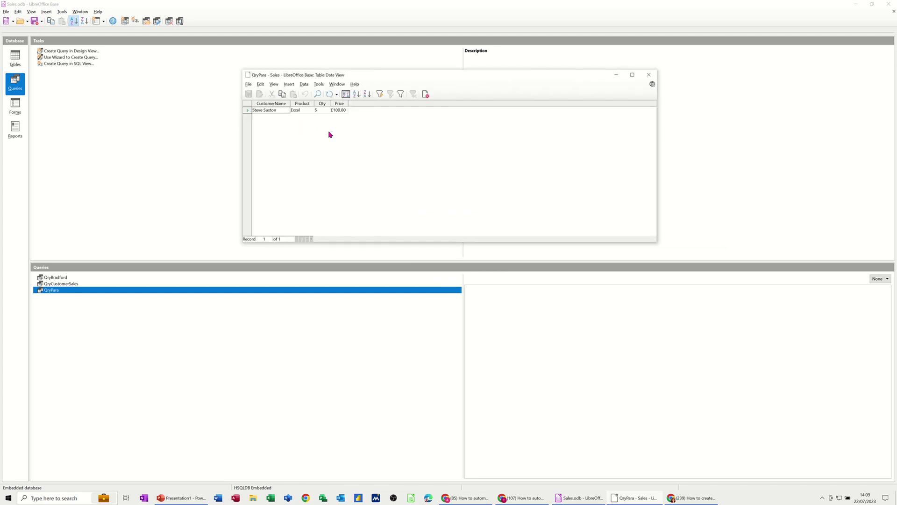
click(649, 75)
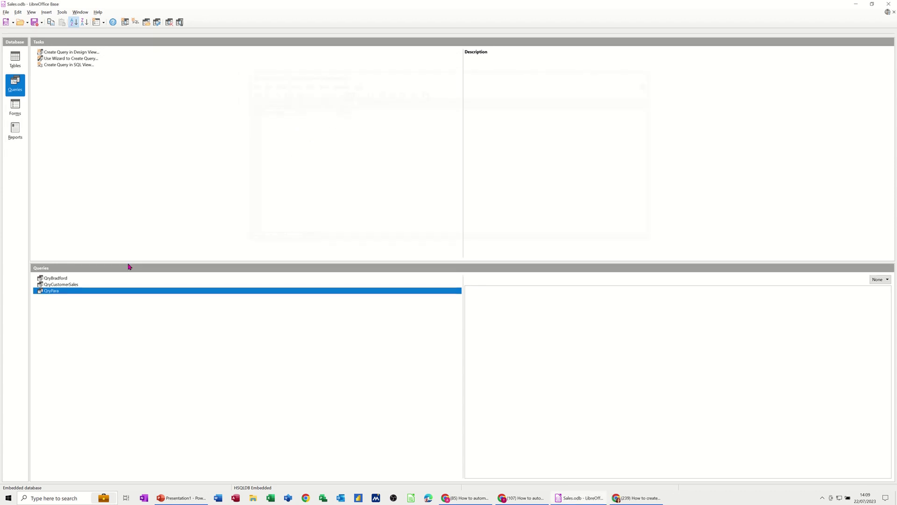
Open QryPara in Query Design to reveal its five columns and the Enter_salesID criterion on SalesID
right_click(71, 295)
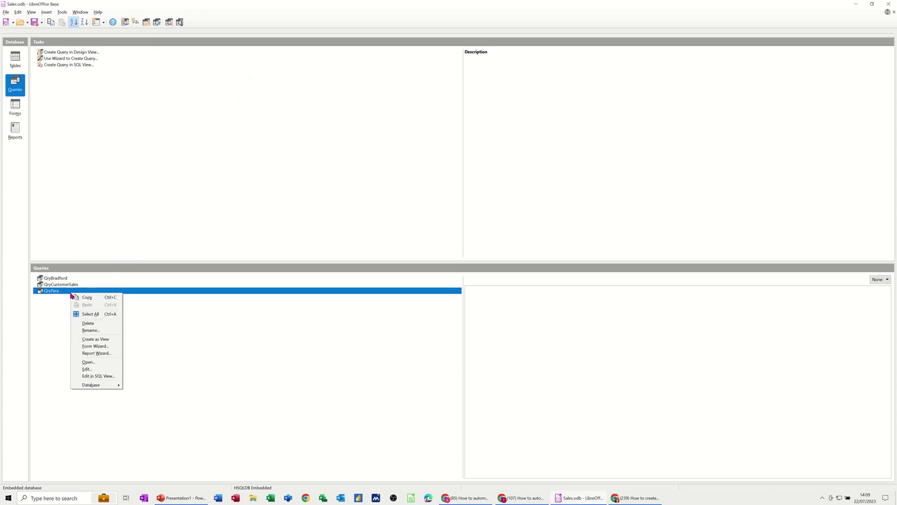
click(81, 370)
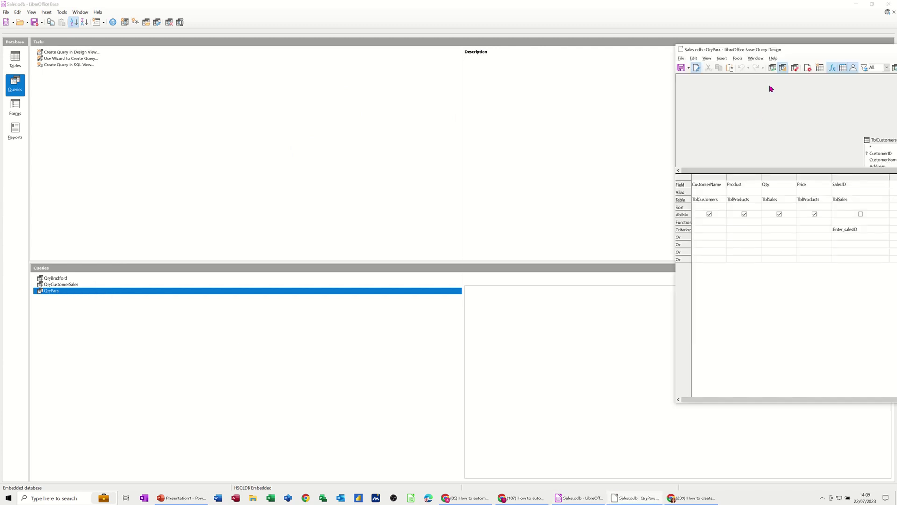
drag(797, 50, 331, 70)
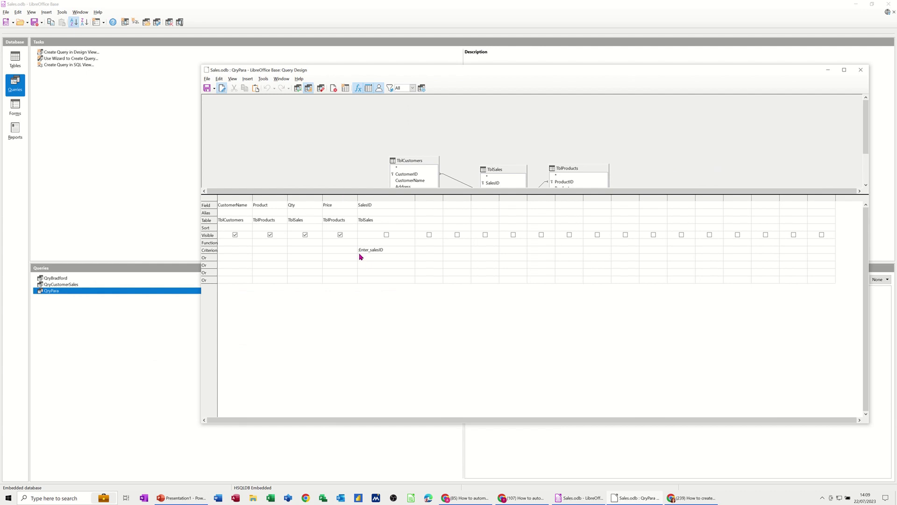